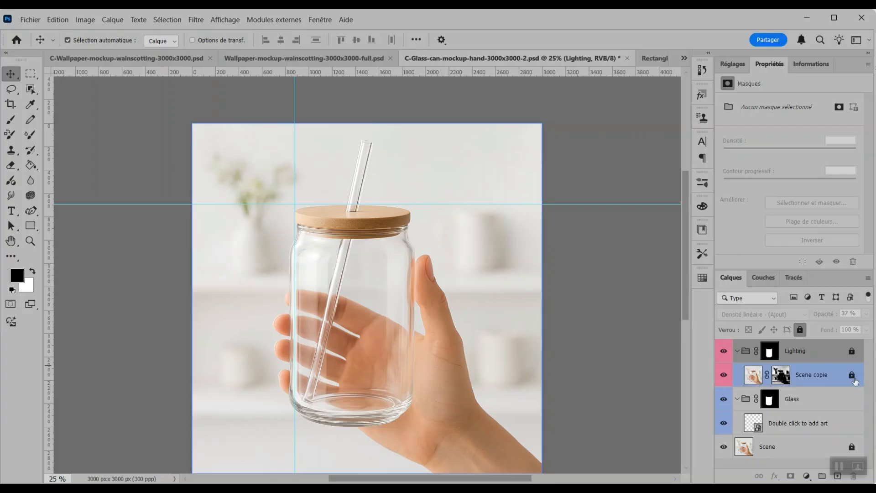
- Open the contents of the "Double click to add art" smart object in the Glass group
left_click(781, 446)
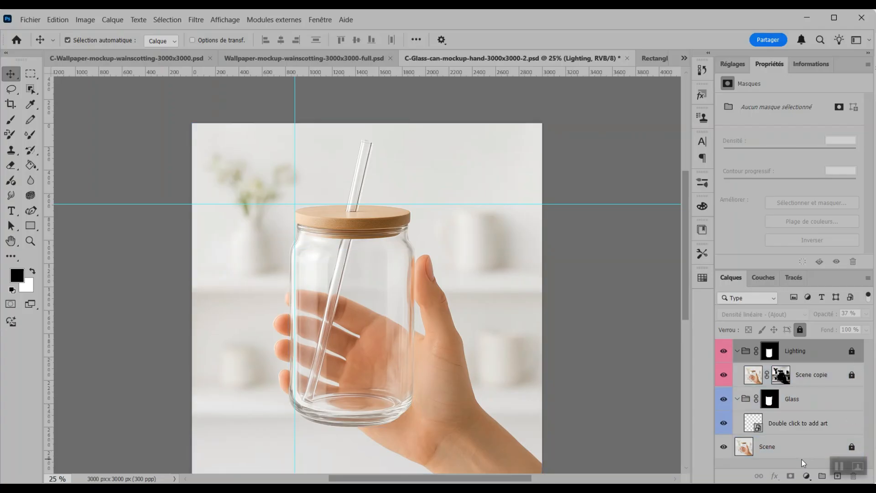
left_click(732, 424)
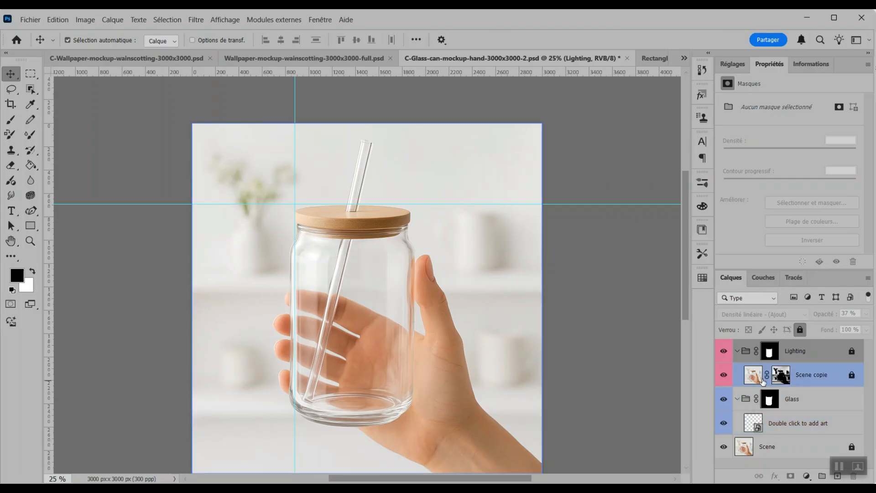
left_click(816, 407)
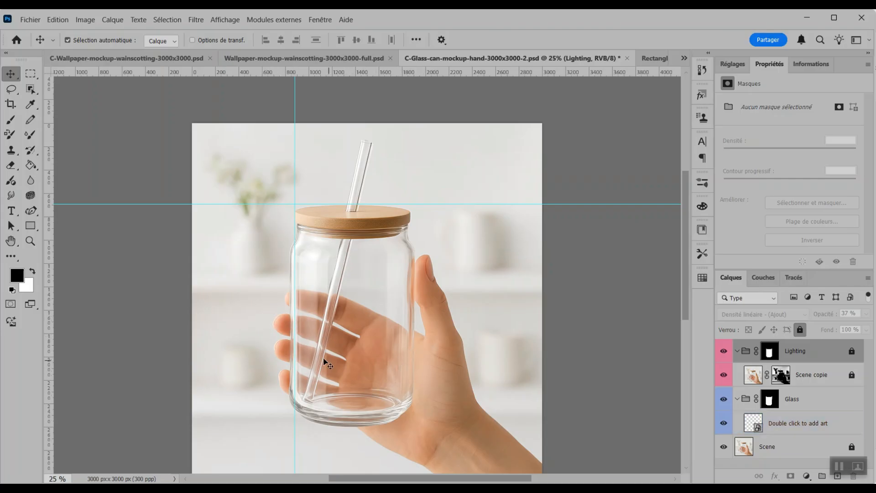
double_click(752, 424)
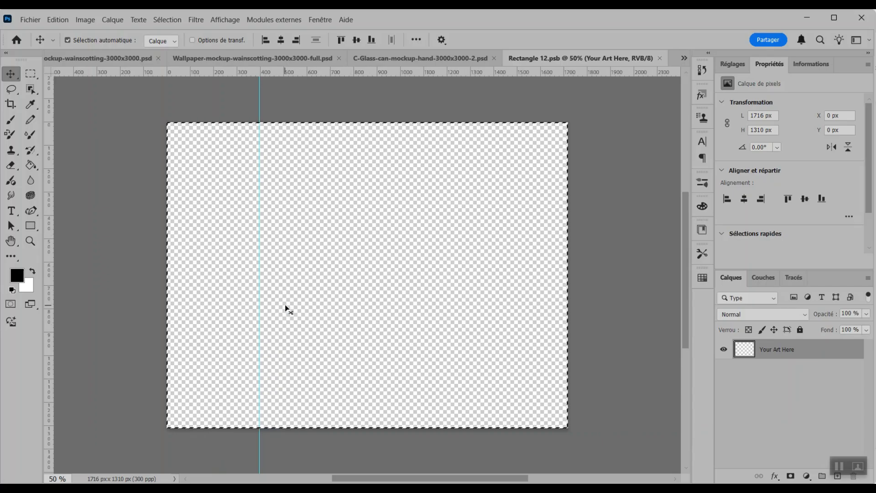
- View the glass can mockup document and return to the Rectangle 12.psb artwork document
left_click(425, 58)
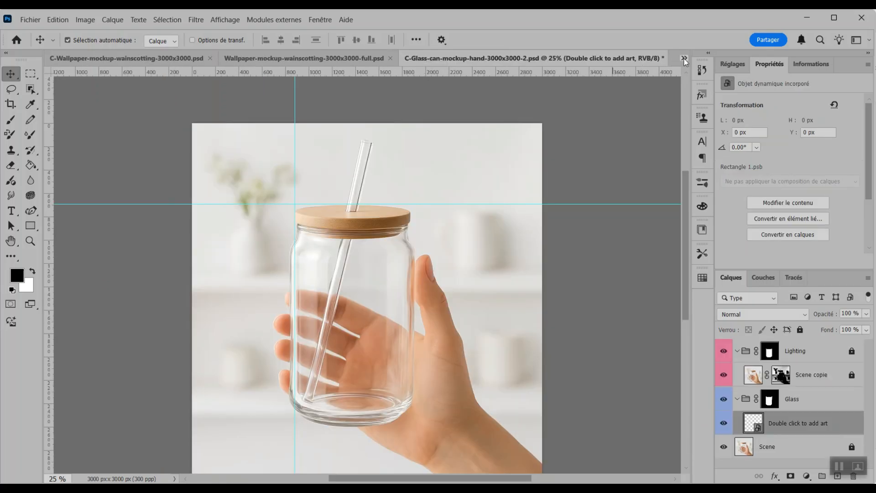
left_click(683, 58)
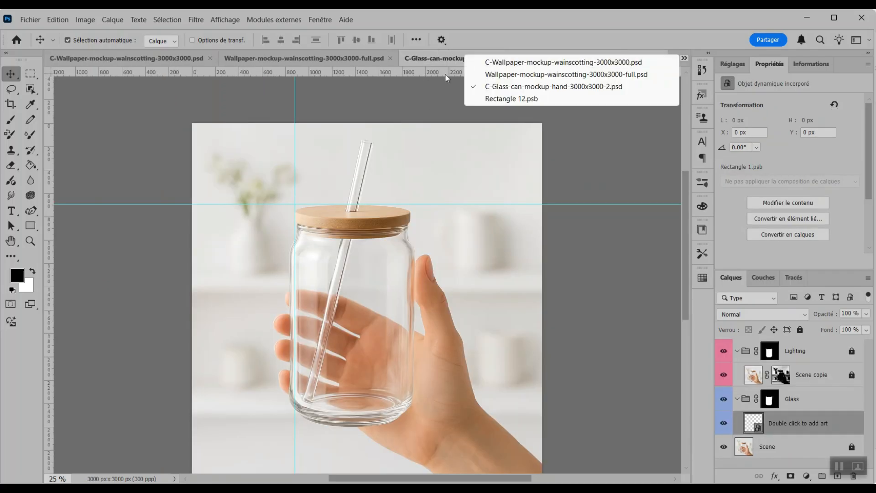
left_click(504, 98)
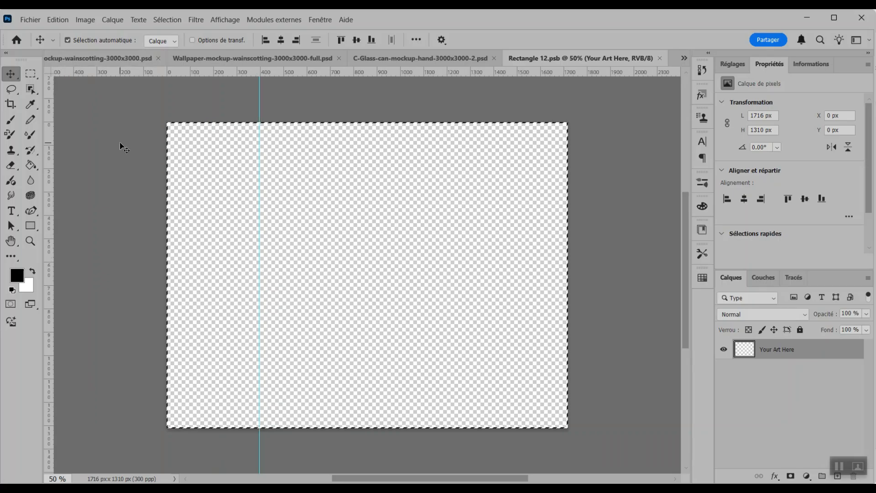
- Add a new pattern fill layer named Motif 1 in Normal mode at 100% opacity to Rectangle 12.psb
left_click(118, 20)
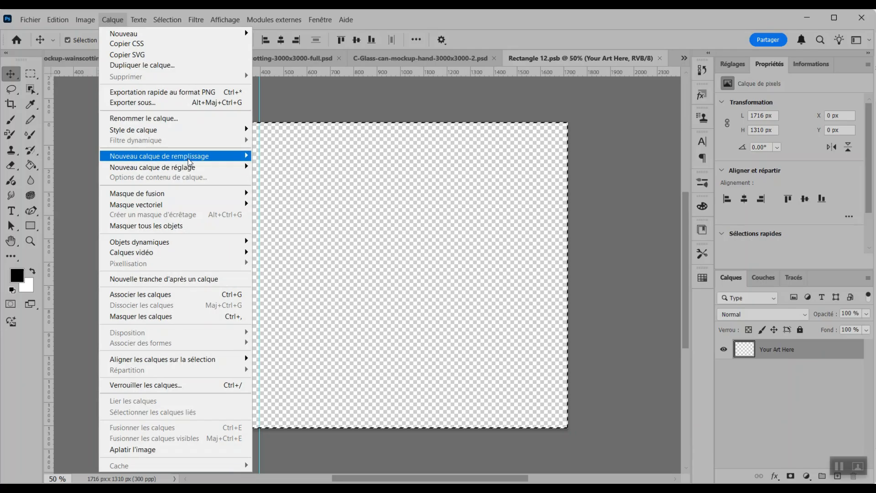
mouse_move(205, 158)
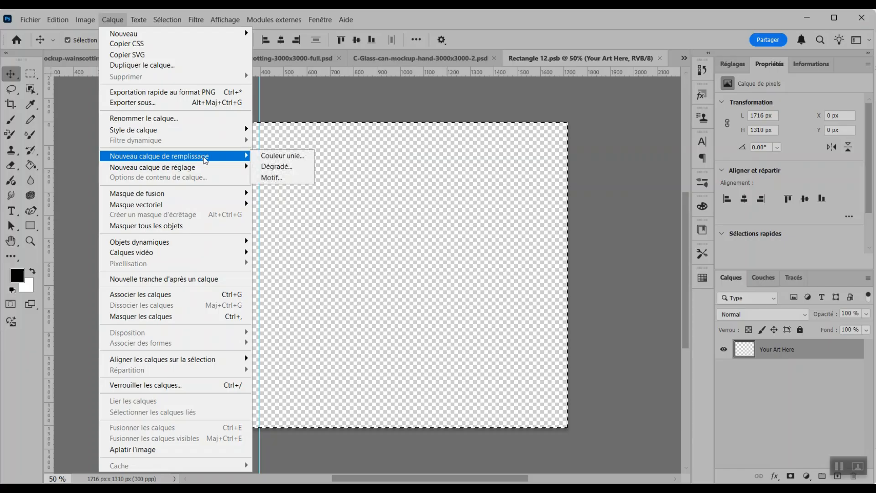
left_click(275, 181)
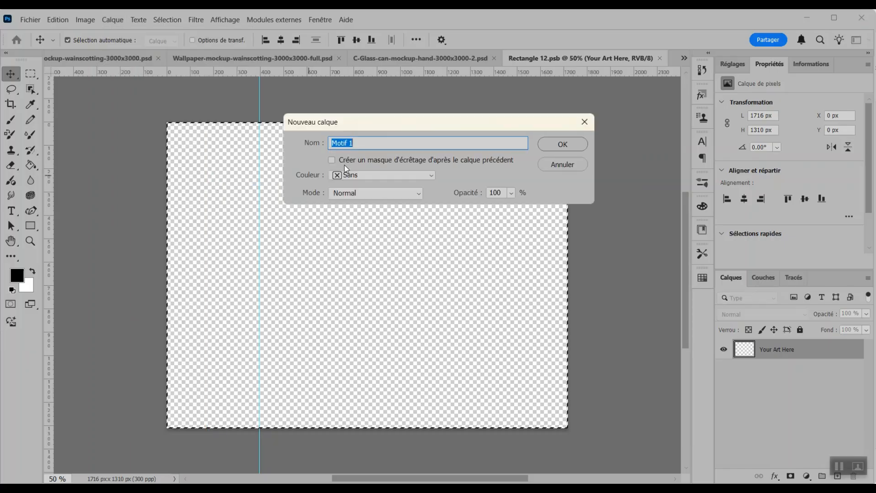
left_click(559, 146)
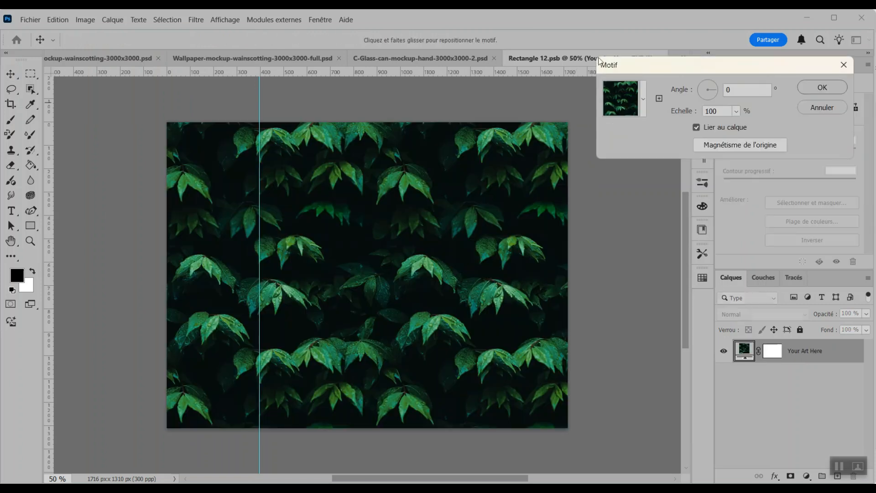
- Choose a Bow_Watercolor ruban macarons pattern as the fill for the new layer
left_click(644, 111)
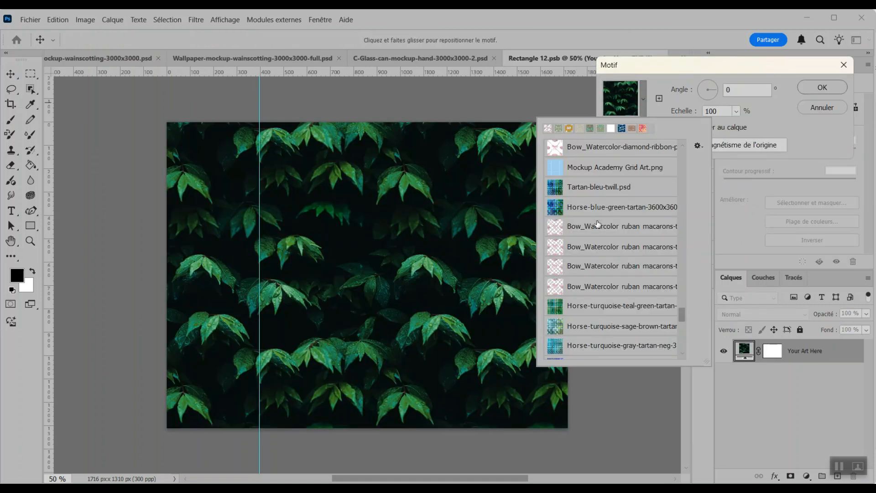
scroll(609, 264, "down", 4)
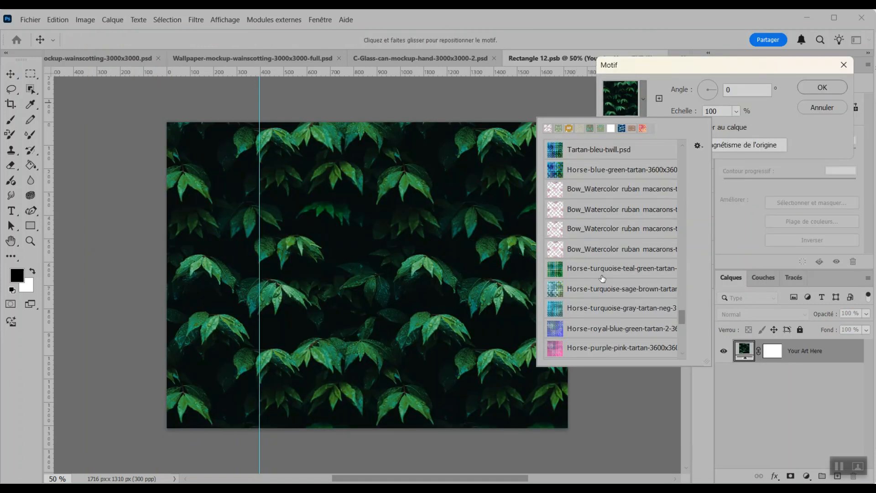
scroll(598, 276, "up", 5)
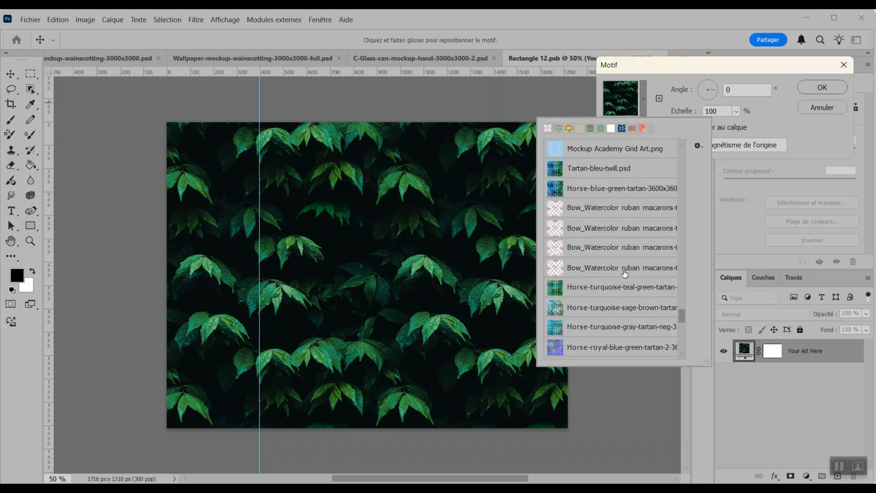
left_click(589, 270)
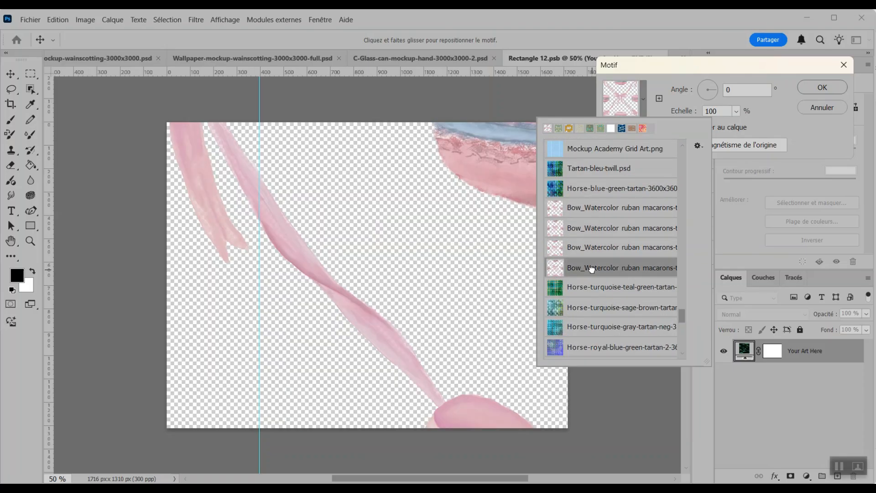
- Reduce the pattern fill's scale to 15% and apply the fill
left_click(716, 112)
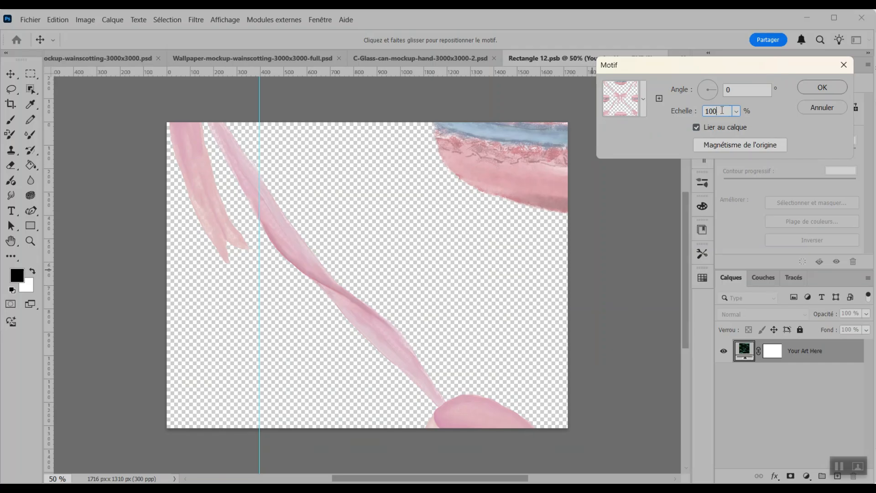
key("Down")
key("Down")
key("Down")
key("Down")
key("Down")
key("Down")
key("Down")
key("Down")
key("Down")
key("Down")
key("Down")
key("Down")
key("Down")
key("Down")
key("Down")
key("Down")
key("Down")
key("Down")
key("Down")
key("Down")
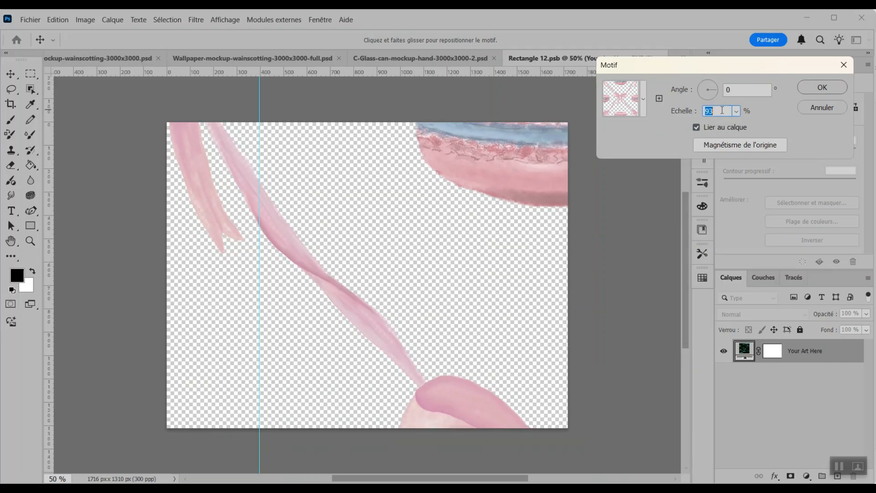
key("Down")
key("Down")
key("Down")
key("Down")
key("Down")
key("Down")
key("Down")
key("Down")
key("Down")
key("Down")
key("Down")
key("Down")
key("Down")
key("Down")
key("Down")
key("Down")
key("Down")
key("Down")
key("Down")
key("Down")
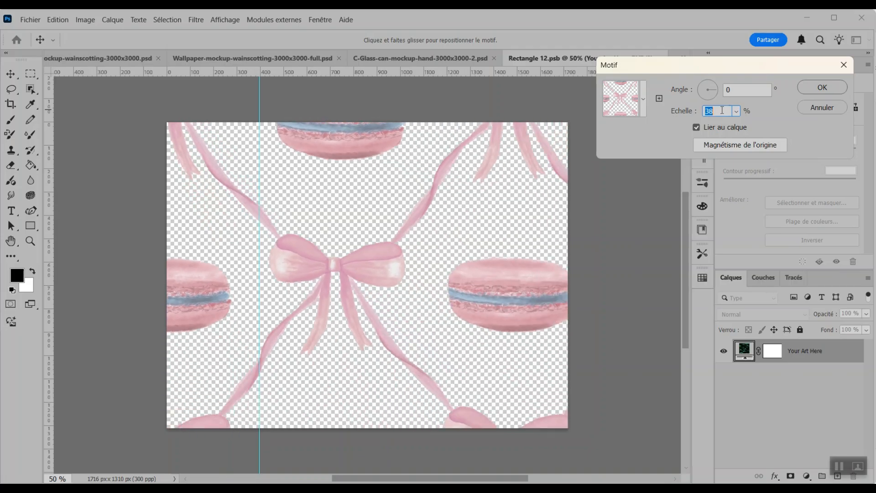
key("Down")
key("Down")
key("Down")
key("Down")
key("Down")
key("Down")
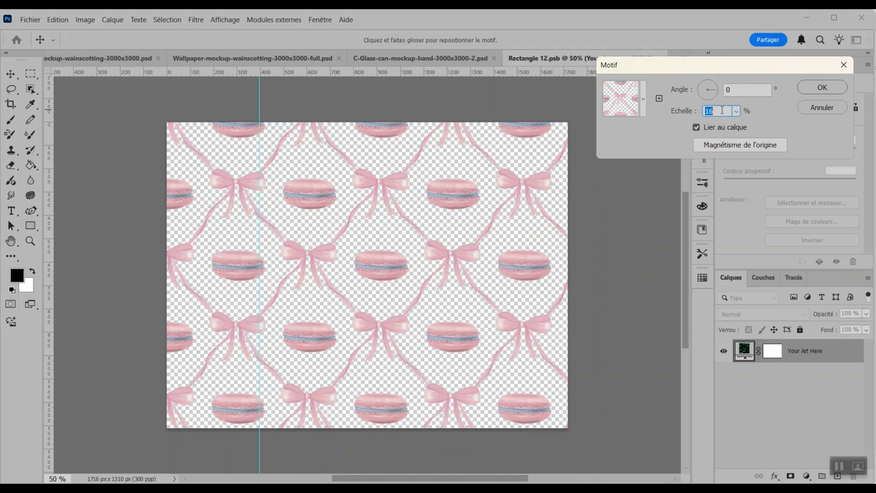
key("Down")
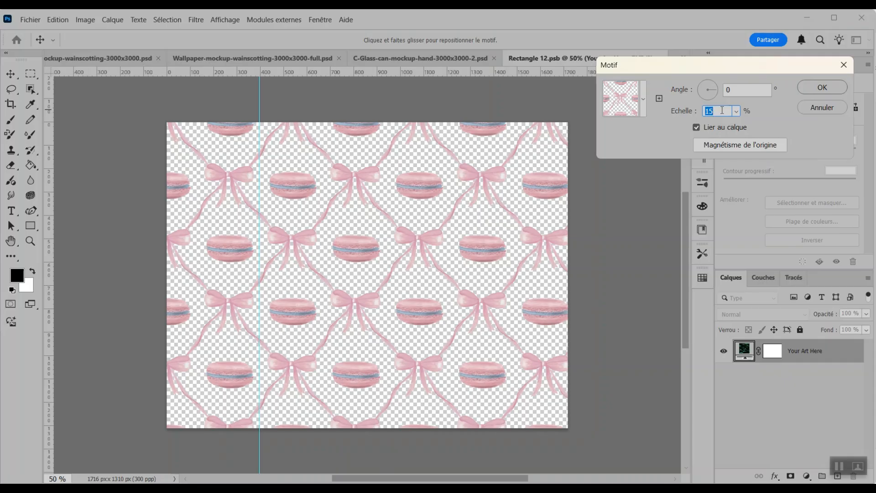
left_click(824, 92)
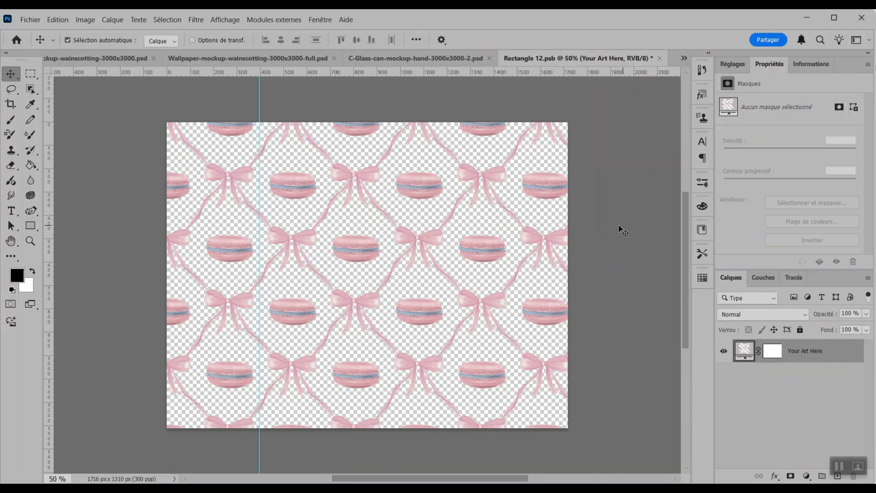
- Save Rectangle 12.psb and view the pattern on the glass can mockup
left_click(30, 19)
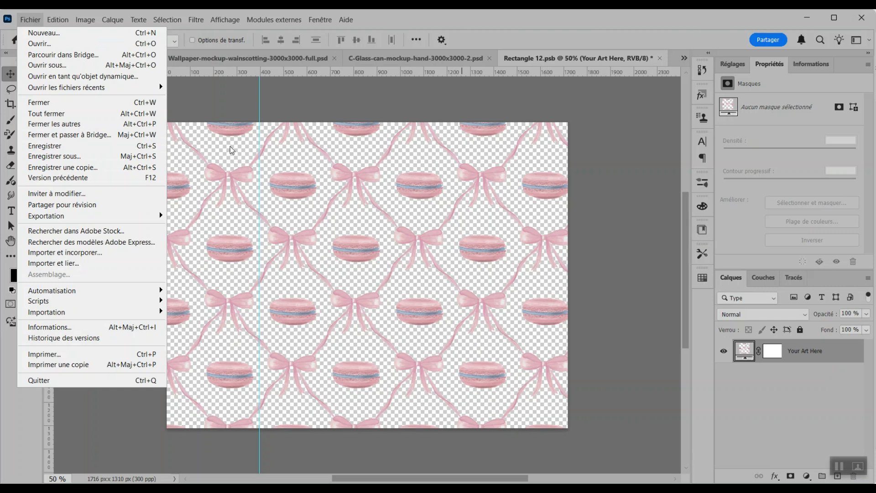
left_click(37, 146)
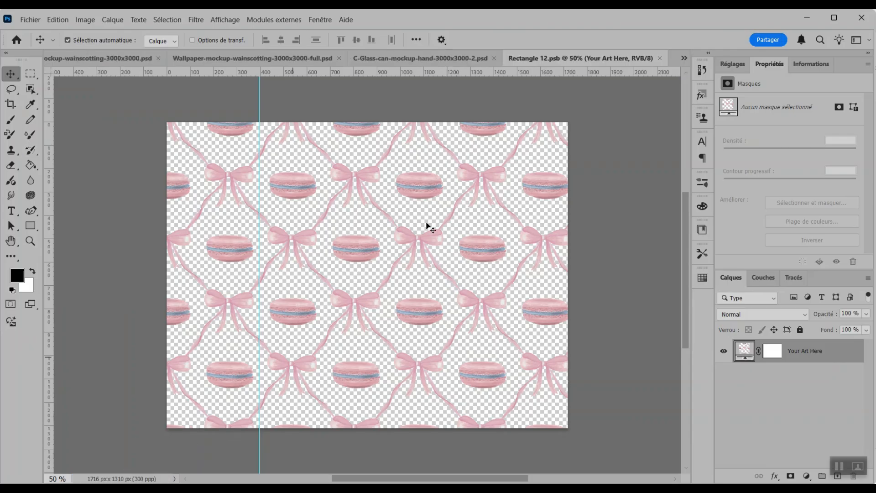
left_click(409, 56)
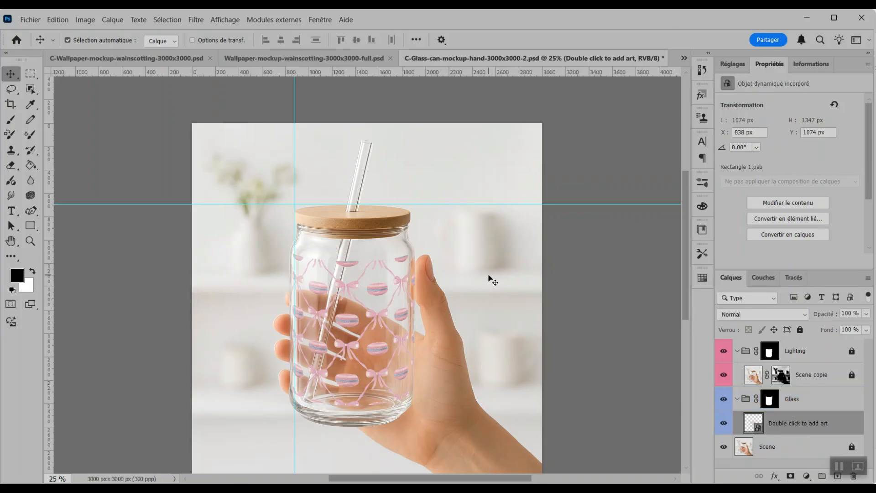
- Select the entire canvas of zazzle_drinkware_sodacanglass_full-bow.png and copy the artwork
left_click(684, 60)
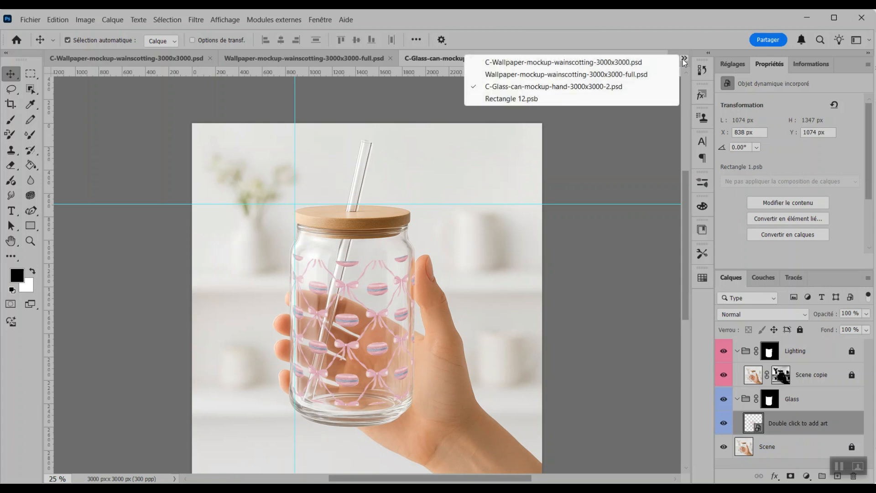
left_click(546, 97)
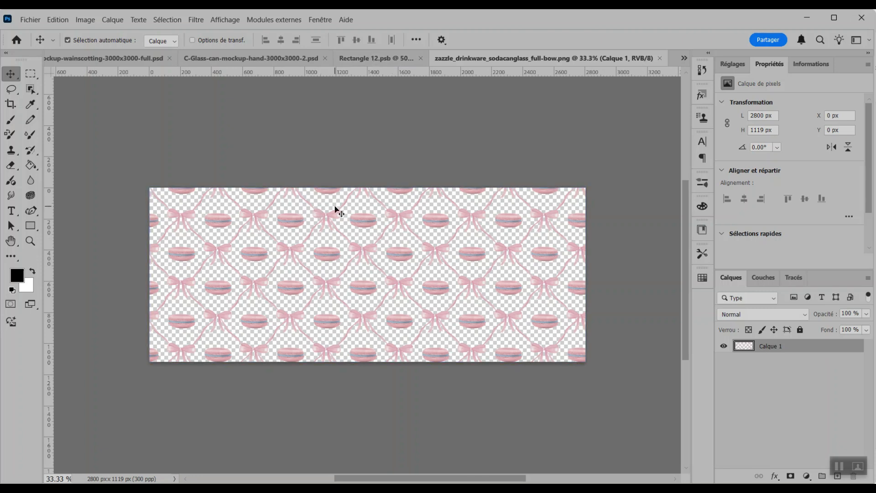
left_click(168, 17)
left_click(171, 32)
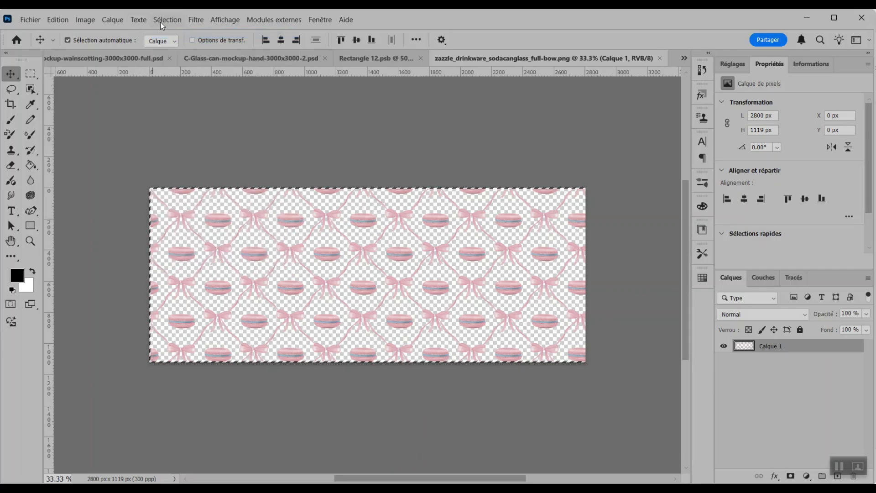
left_click(56, 24)
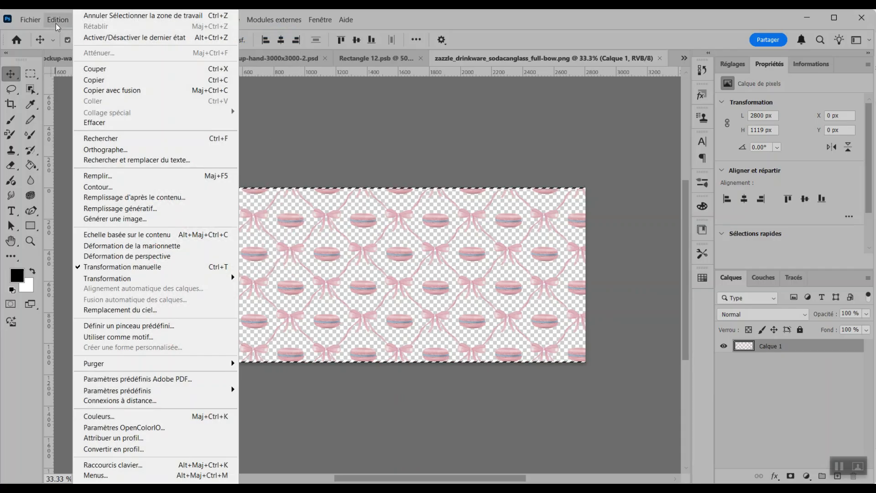
left_click(92, 80)
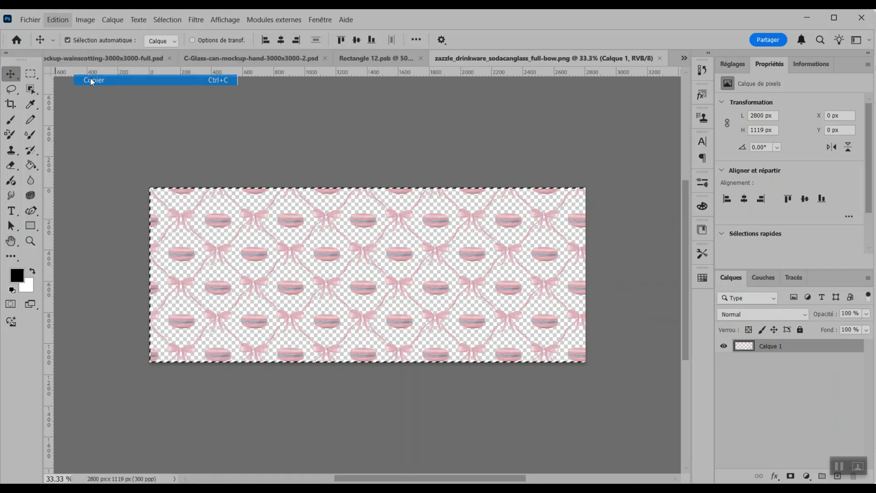
- Paste the copied bow and macaron artwork into the Rectangle 12.psb smart object document
left_click(365, 58)
left_click(58, 19)
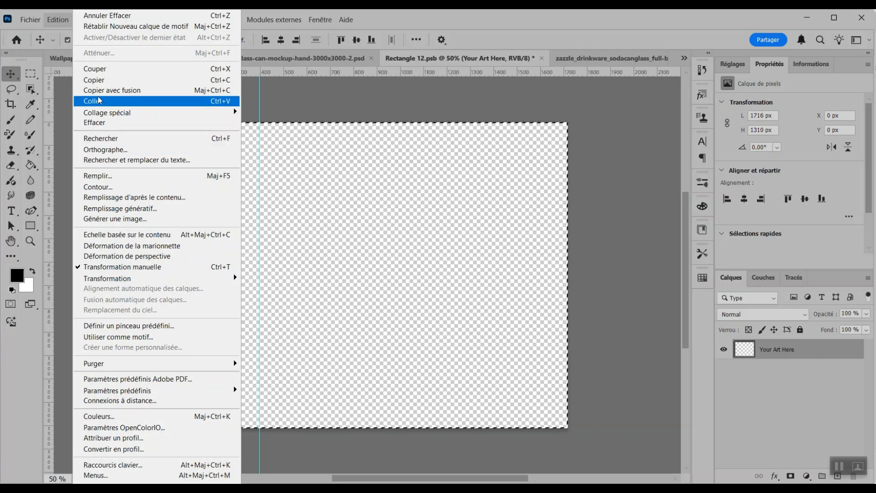
left_click(100, 102)
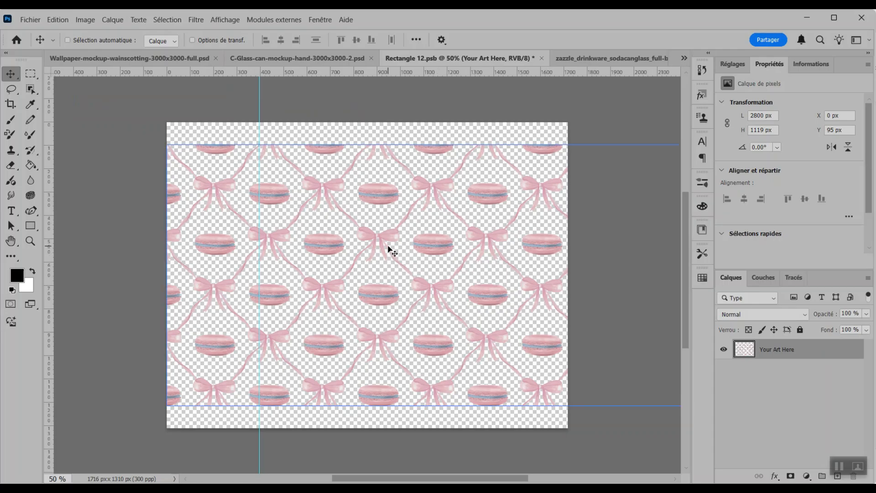
- Save Rectangle 12.psb with the pasted artwork and check the design on the glass can mockup
left_click(30, 21)
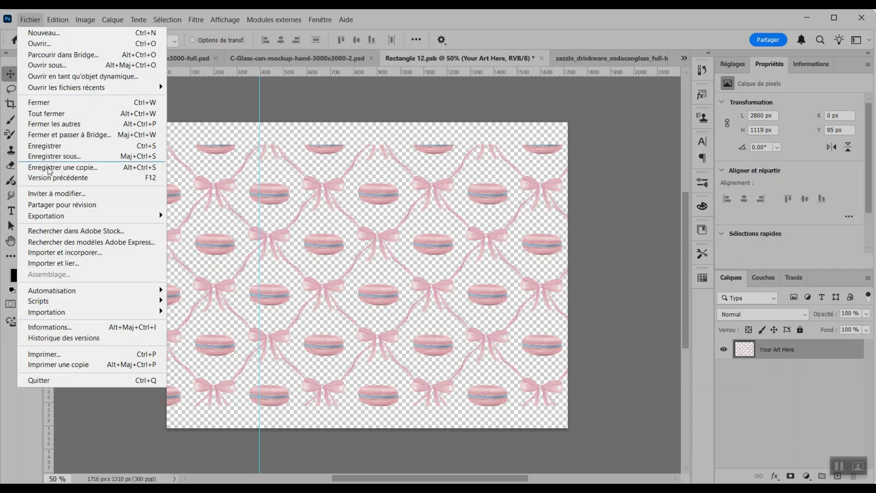
left_click(41, 146)
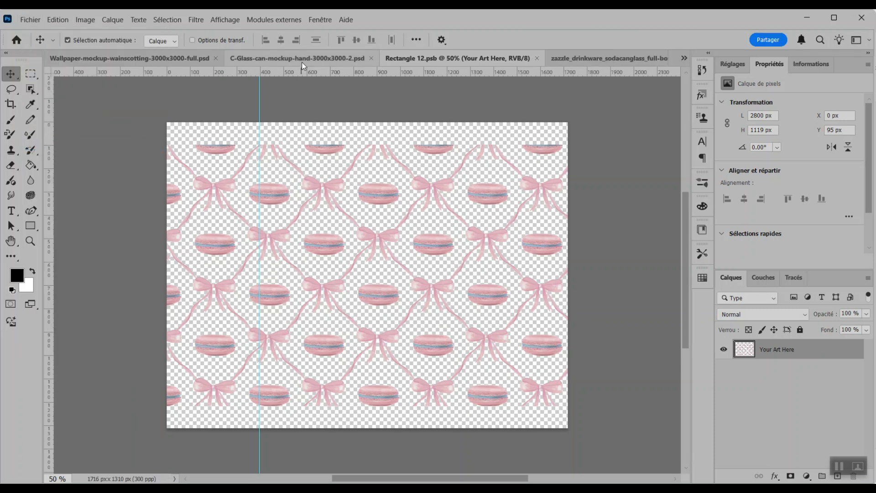
left_click(334, 60)
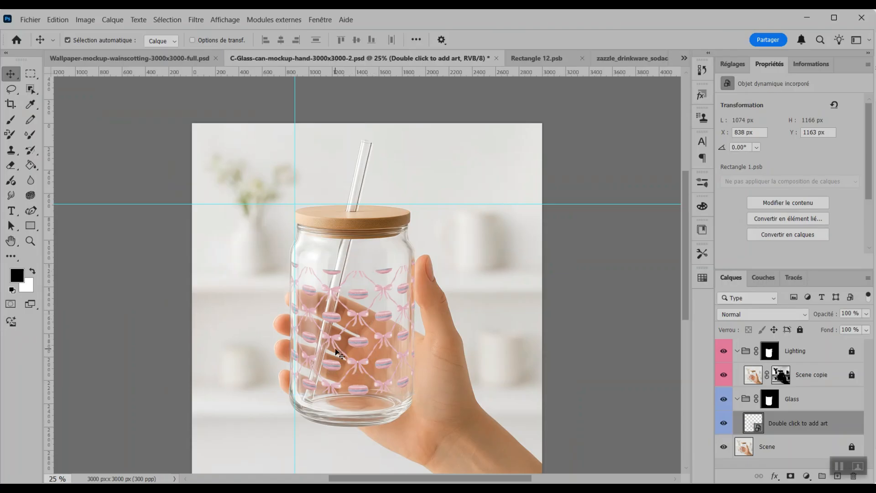
left_click(538, 56)
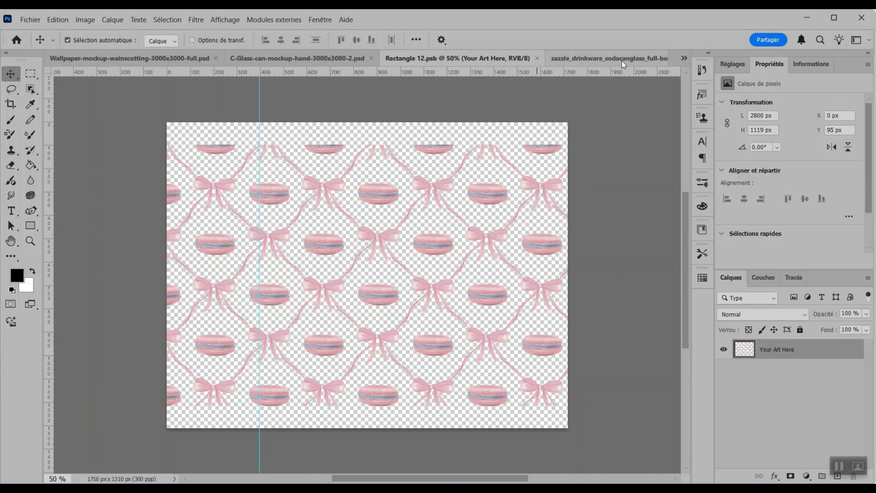
- Detach zazzle_drinkware_sodacanglass_full-bow.png into a floating window over the emptied Rectangle 12.psb canvas
left_click(624, 59)
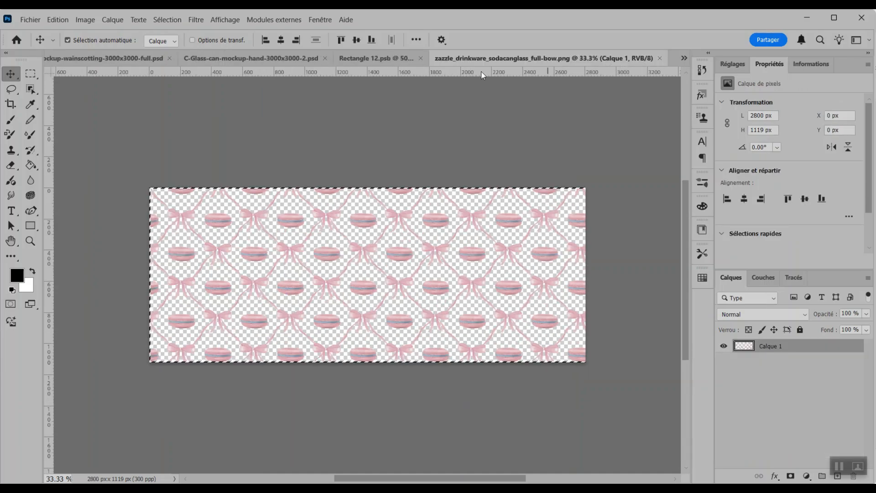
left_click(395, 56)
left_click_drag(418, 192, 496, 69)
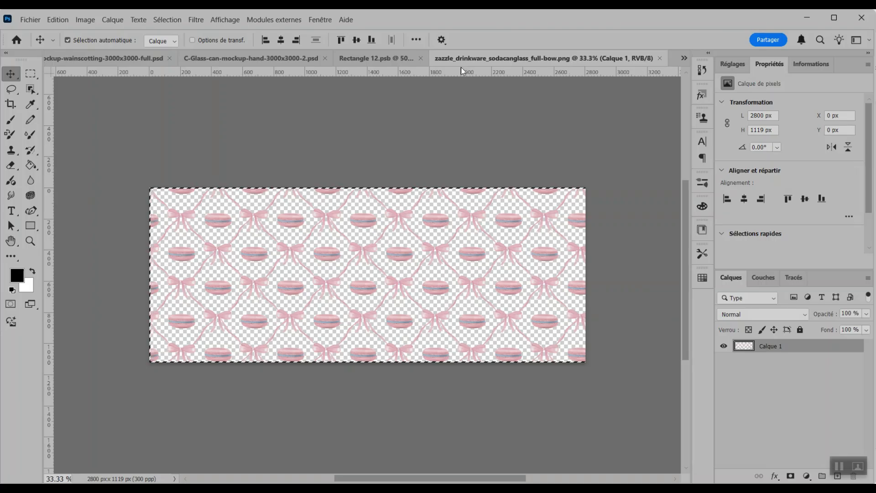
left_click_drag(541, 56, 66, 196)
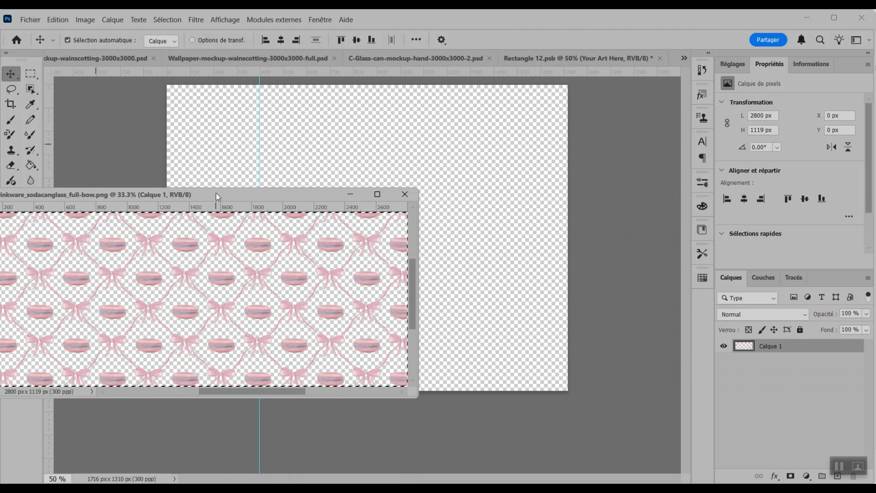
- Copy Calque 1 from the floating PNG onto the Rectangle 12.psb canvas and dock the PNG window again
left_click(796, 348)
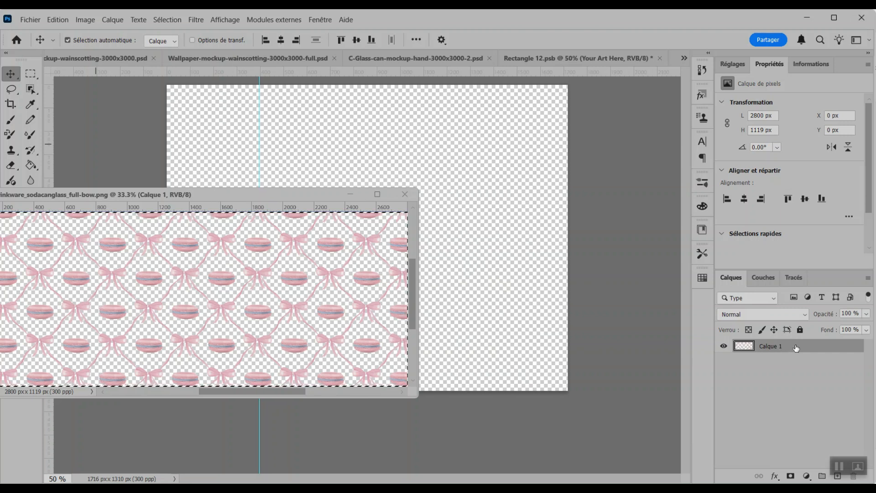
left_click_drag(796, 348, 468, 225)
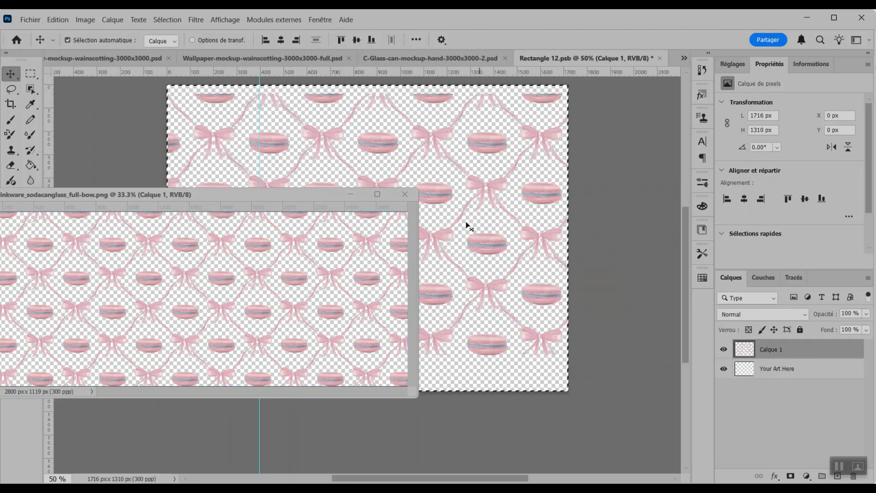
left_click_drag(271, 197, 571, 63)
left_click(371, 58)
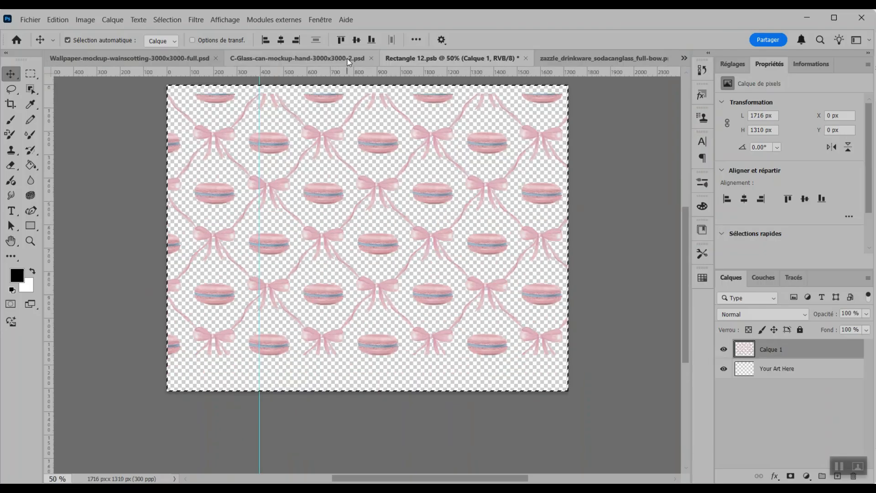
- Shift the bow and macaron artwork slightly down and left on the Rectangle 12.psb canvas and clear the selection
left_click_drag(330, 189, 310, 199)
key("ctrl")
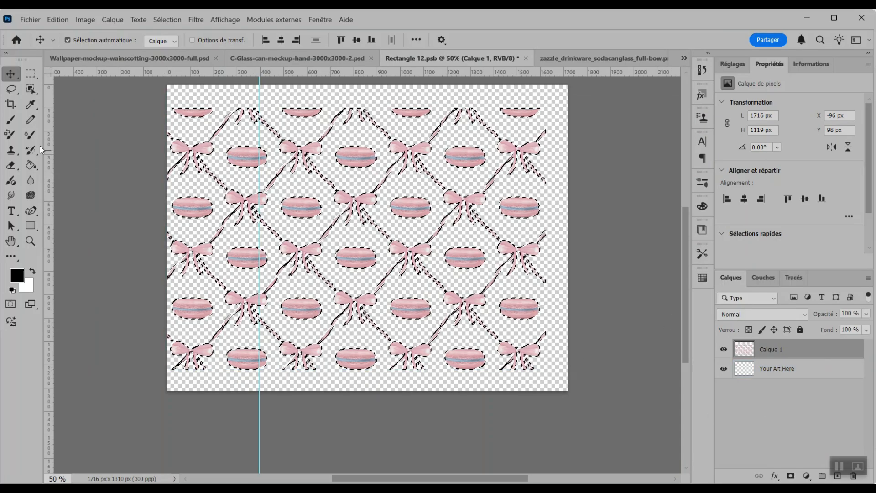
left_click(11, 88)
key("ctrl+d")
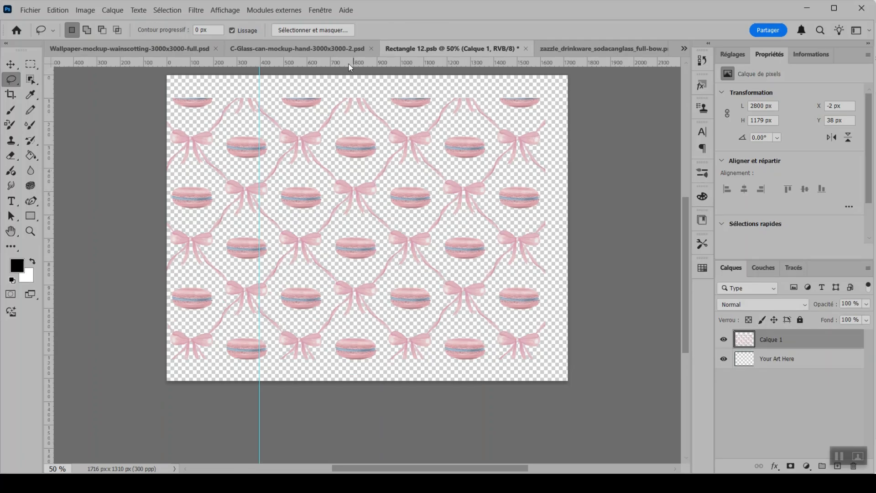
- Save Rectangle 12.psb with the repositioned artwork and view it on the glass can mockup
key("ctrl+s")
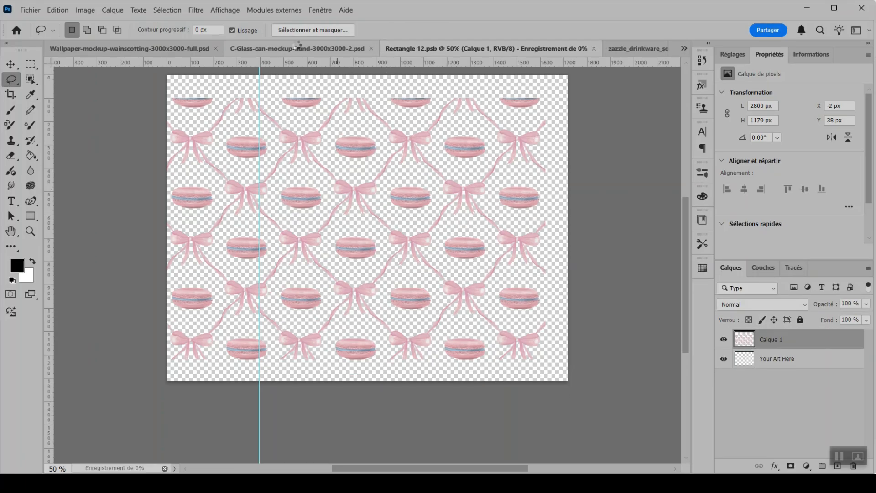
left_click(298, 48)
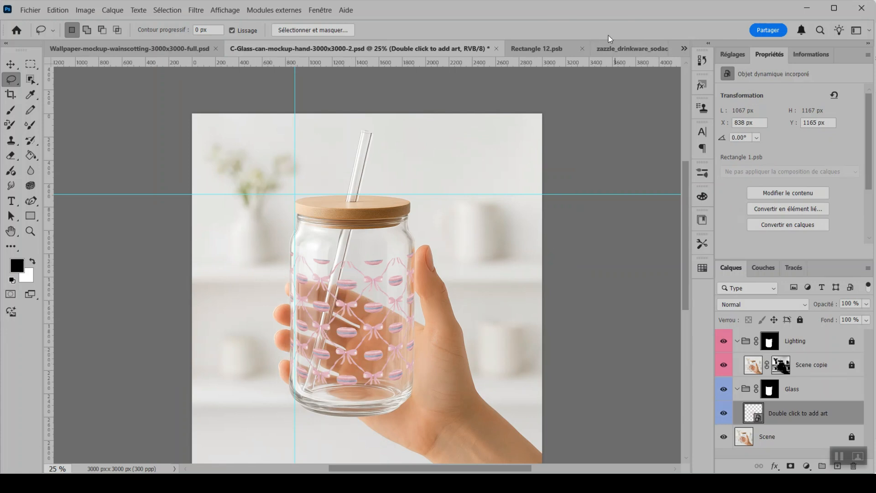
- Return to Rectangle 12.psb and undo the artwork placement until only the blank Your Art Here layer remains
left_click(543, 48)
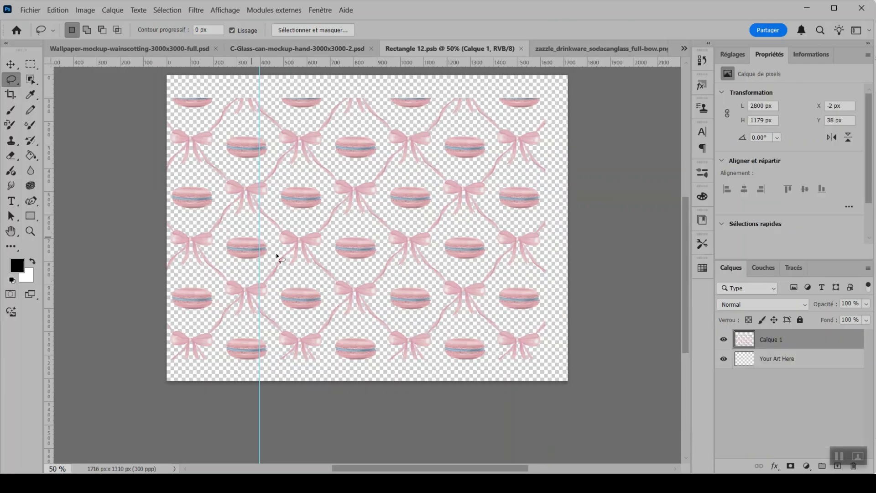
key("ctrl+z")
key("ctrl+z")
key("ctrl+z")
key("ctrl+z")
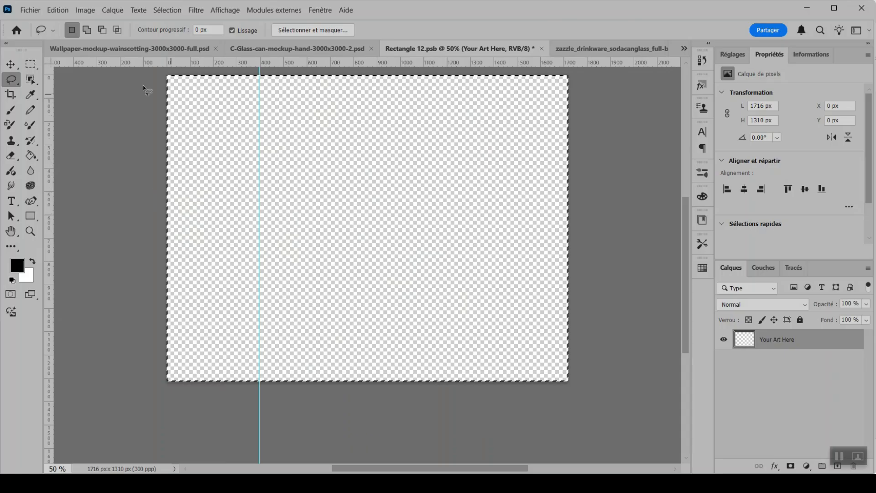
- Replace the blank canvas with a new pattern fill layer using the dark green leaves pattern at 100% scale
left_click(113, 10)
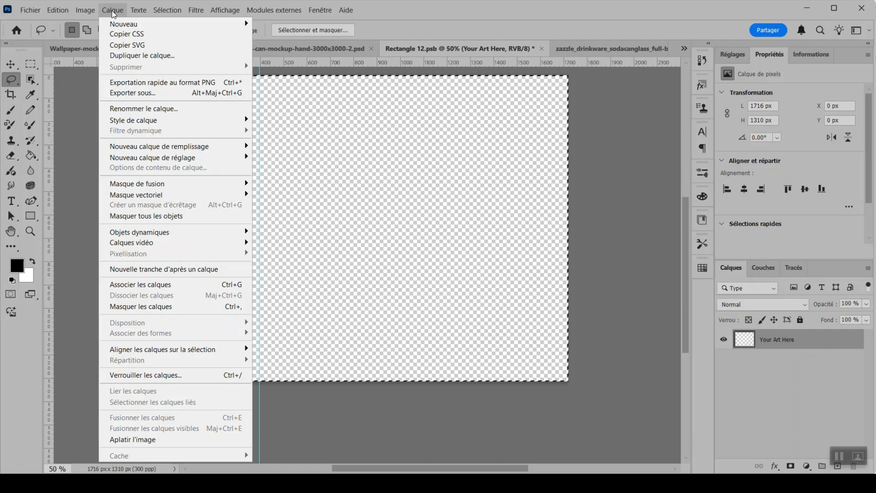
mouse_move(151, 149)
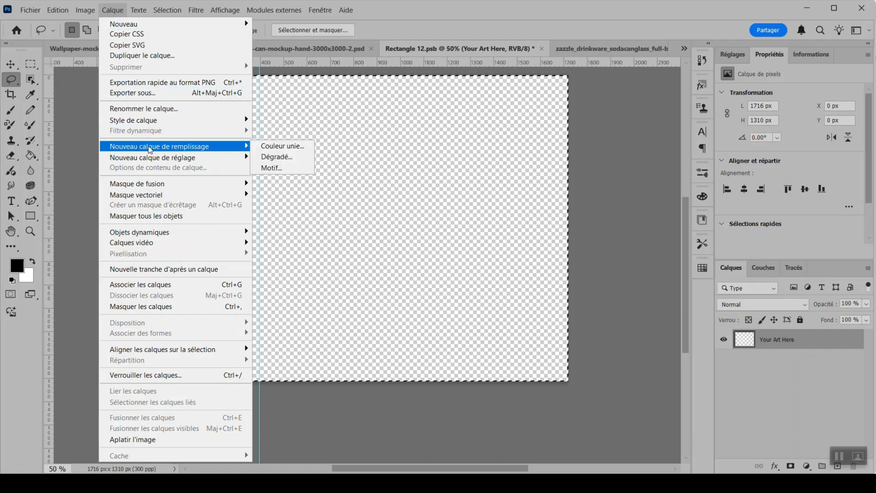
left_click(283, 168)
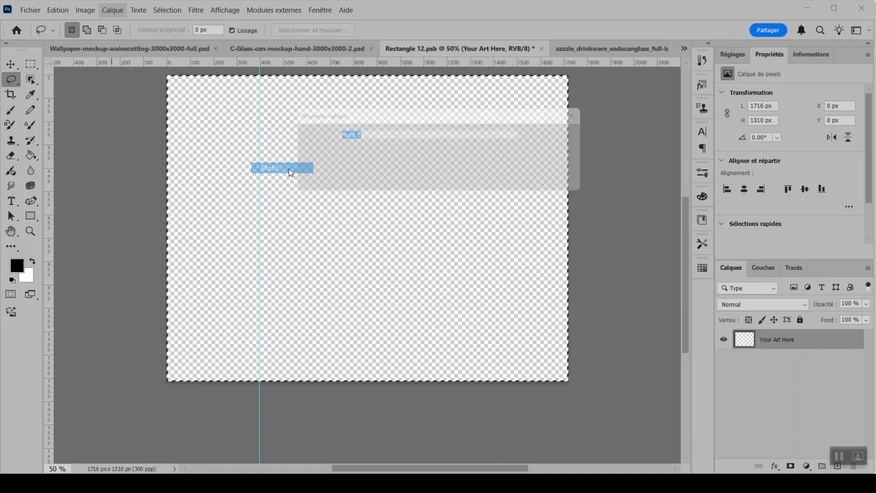
left_click(562, 137)
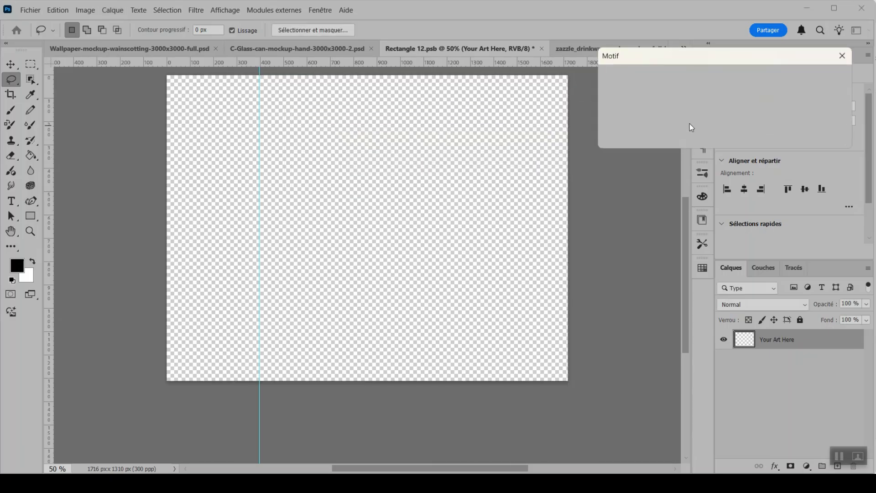
left_click(643, 91)
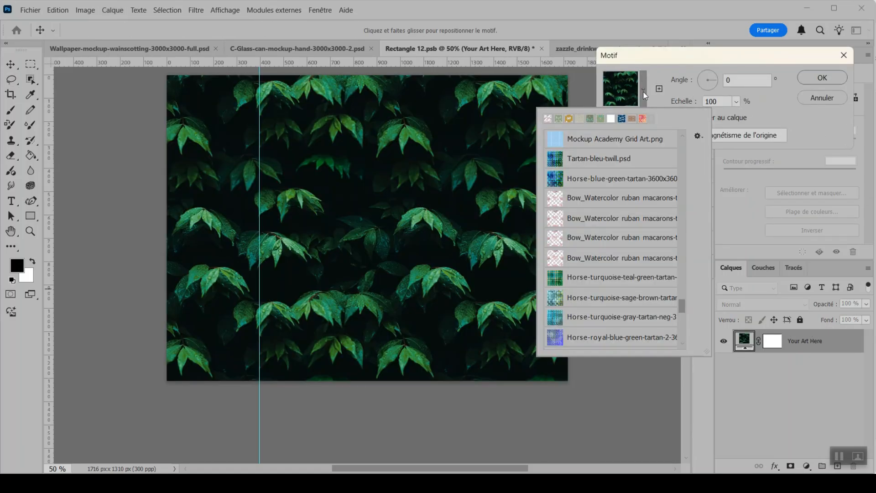
left_click(624, 90)
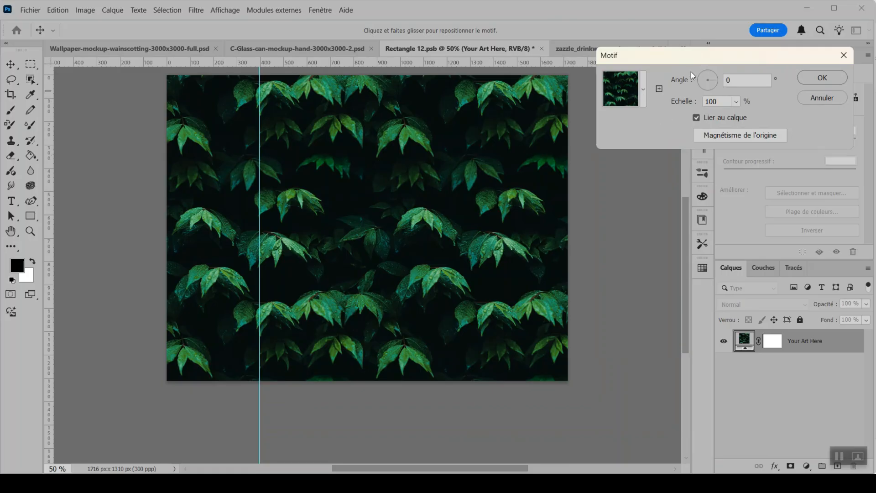
left_click(813, 81)
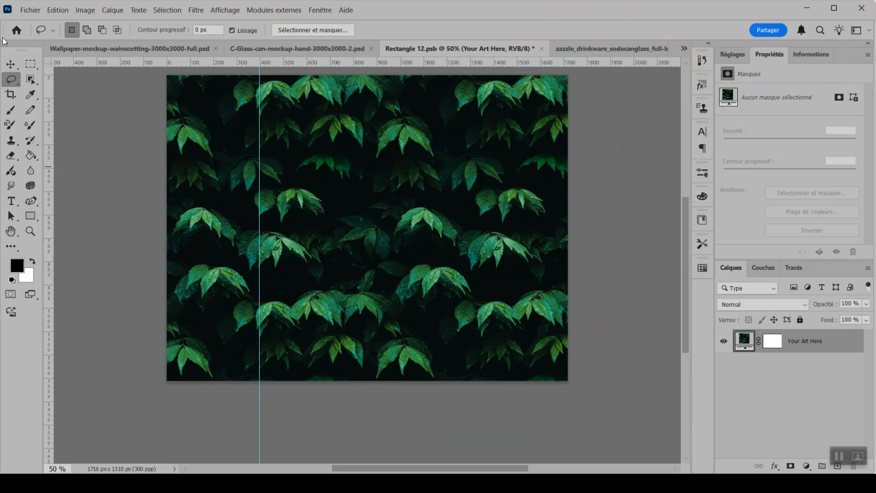
- Save Rectangle 12.psb with the leaf pattern and view it on the glass can mockup
left_click(33, 11)
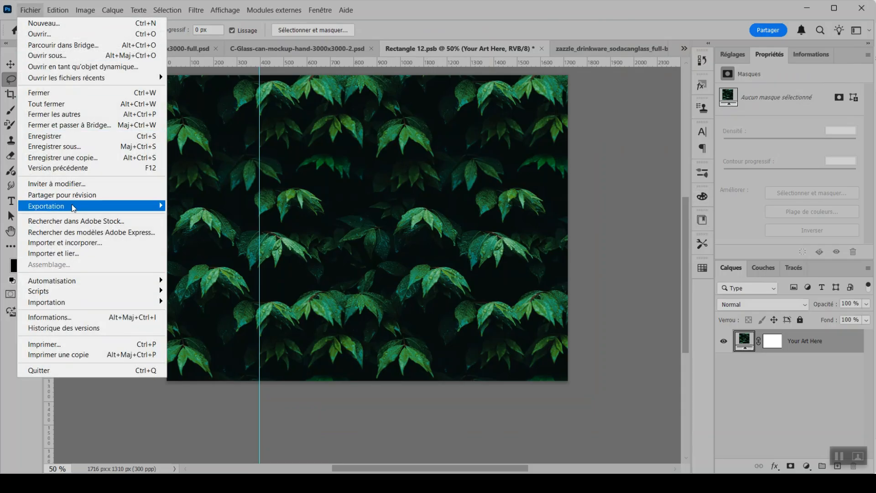
left_click(70, 137)
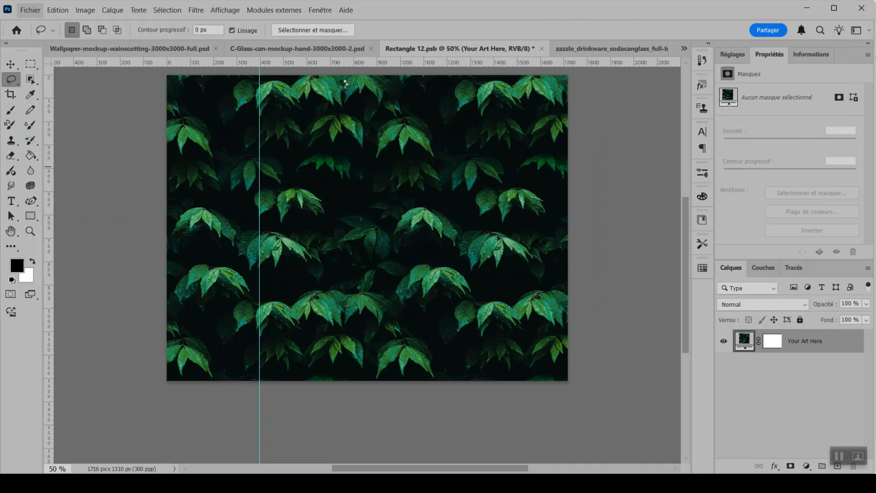
left_click(297, 48)
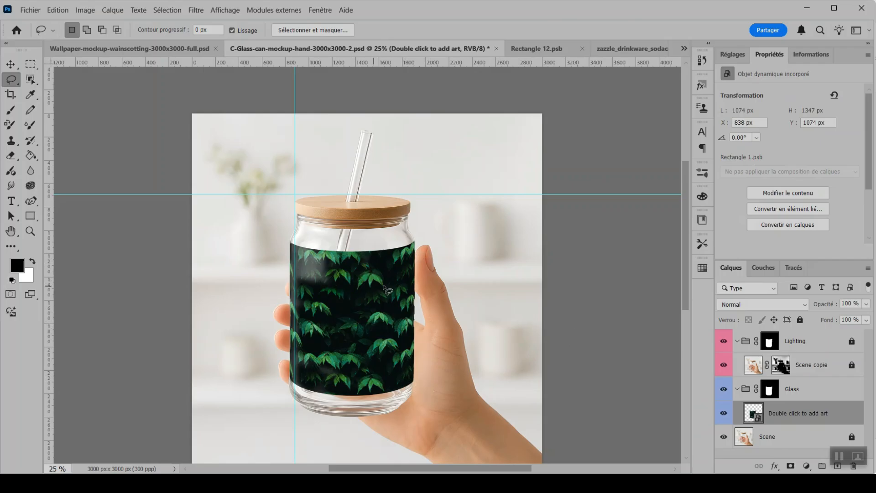
- Reopen the pattern fill settings in Rectangle 12.psb and choose the Scattered-snowflakes-sage-green pattern
left_click(524, 50)
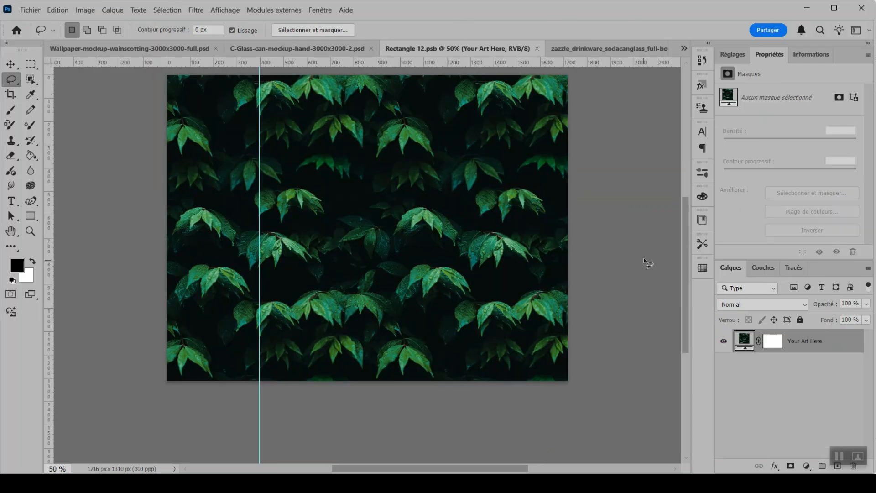
double_click(745, 343)
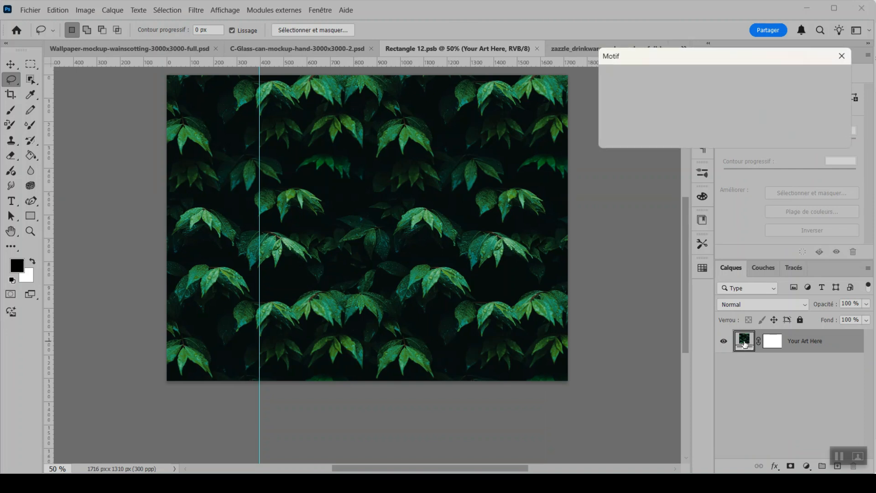
left_click(642, 91)
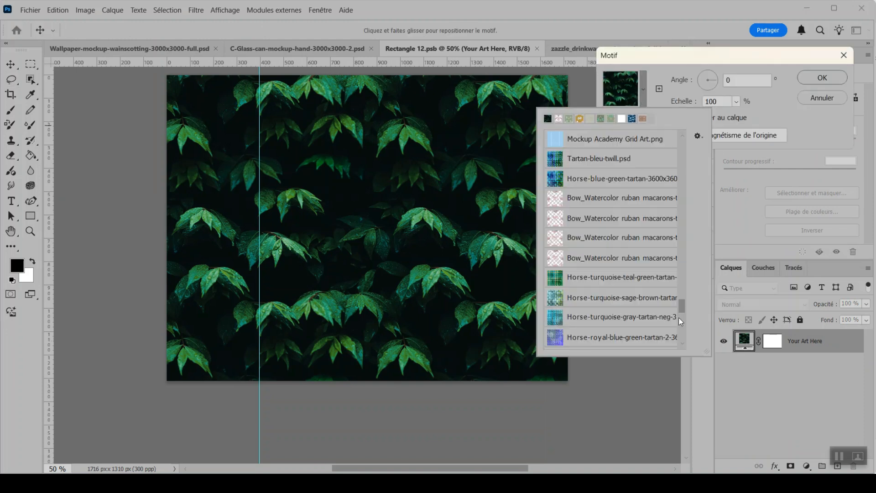
left_click_drag(683, 308, 685, 328)
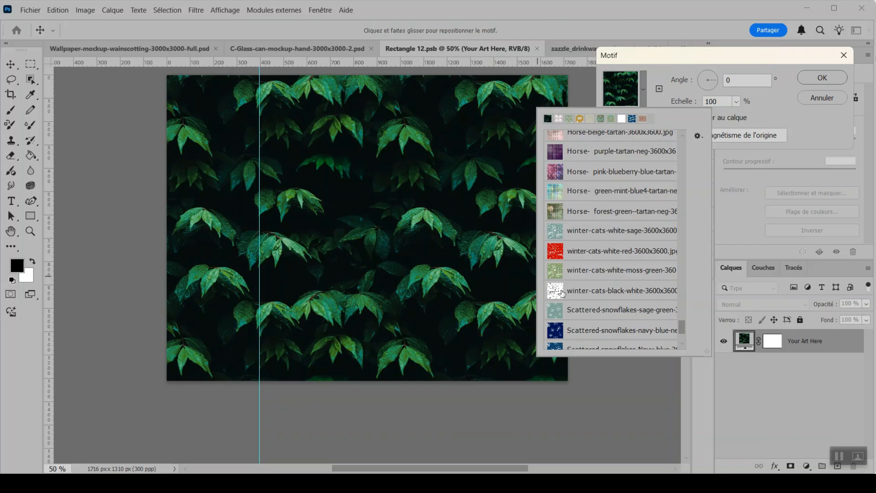
left_click(557, 310)
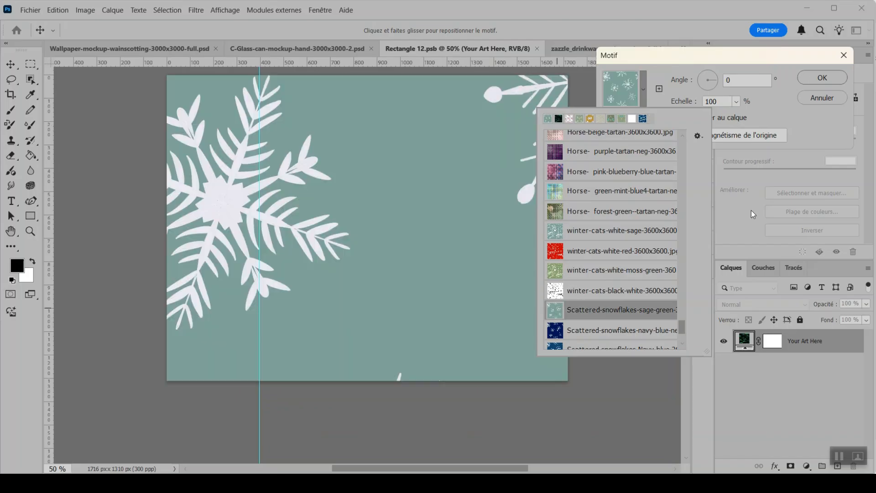
- Reduce the snowflake pattern's scale to about 20% and apply the pattern fill settings
left_click(728, 100)
key("Down")
key("Down")
key("Down")
key("Down")
key("Down")
key("Down")
key("Down")
key("Down")
key("Down")
key("Down")
key("Down")
key("Down")
key("Down")
key("Down")
key("Down")
key("Down")
key("Down")
key("Down")
key("Down")
key("Down")
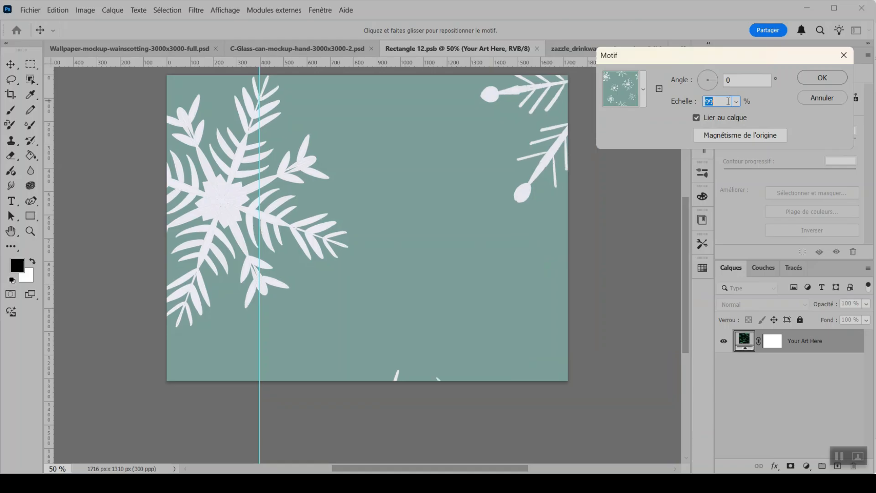
key("Down")
key("Down")
key("Down")
key("Down")
key("Down")
key("Down")
key("Down")
key("Down")
key("Down")
key("Down")
key("Down")
key("Down")
key("Down")
key("Down")
key("Down")
key("Down")
key("Down")
key("Down")
key("Down")
key("Down")
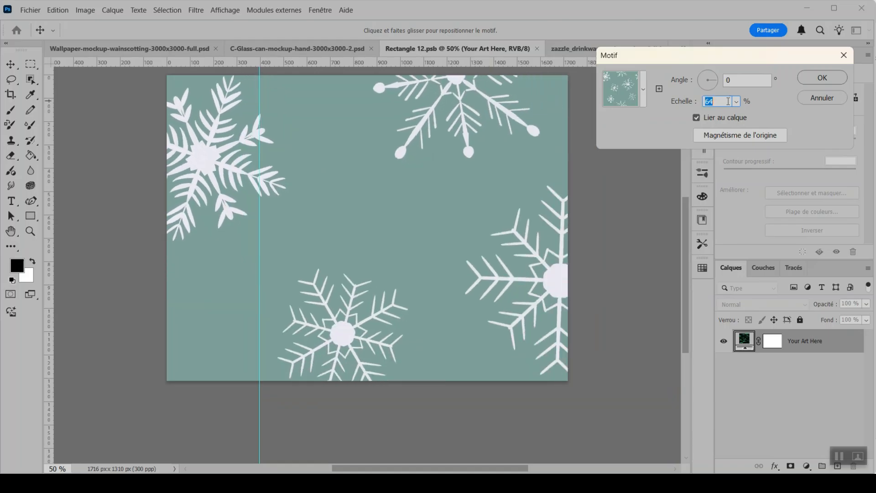
key("Down")
key("Down")
key("Down")
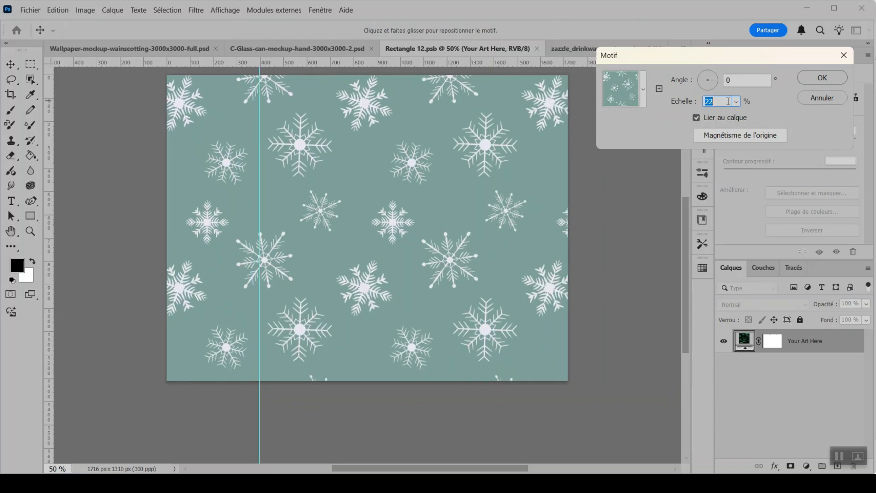
left_click(821, 78)
- Save Rectangle 12.psb with the snowflake pattern and check the design on the glass can mockup
left_click(36, 13)
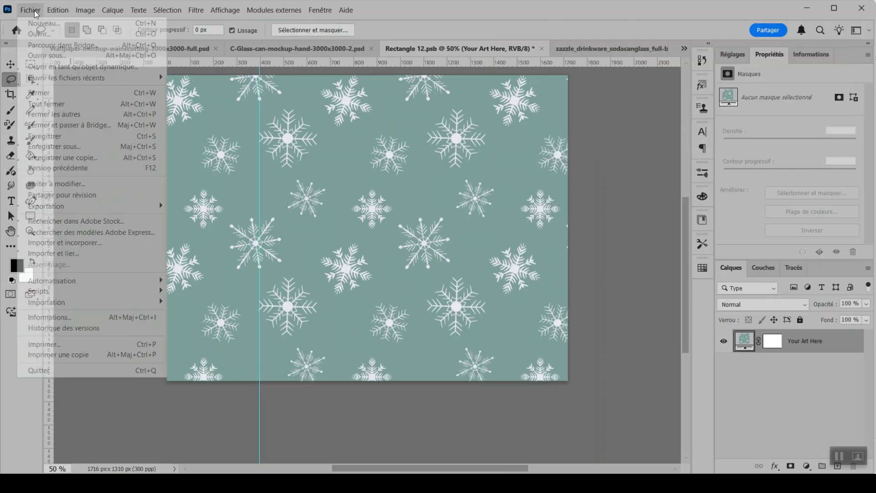
left_click(35, 10)
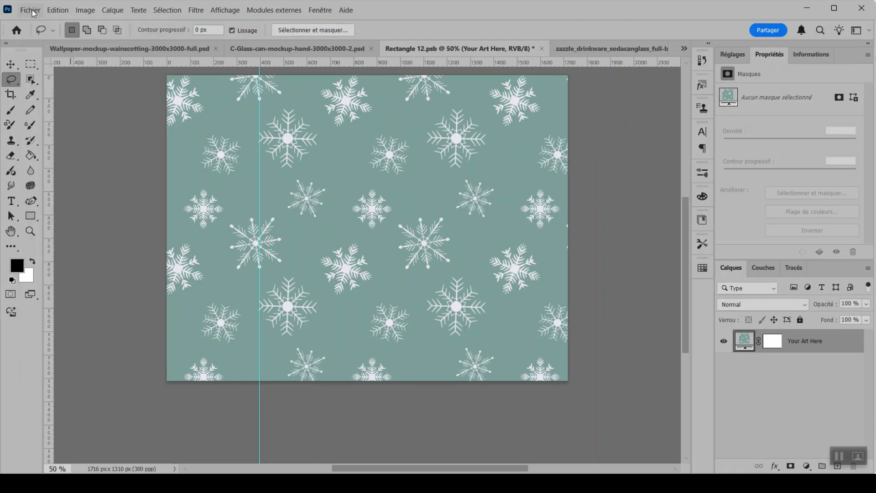
left_click(35, 10)
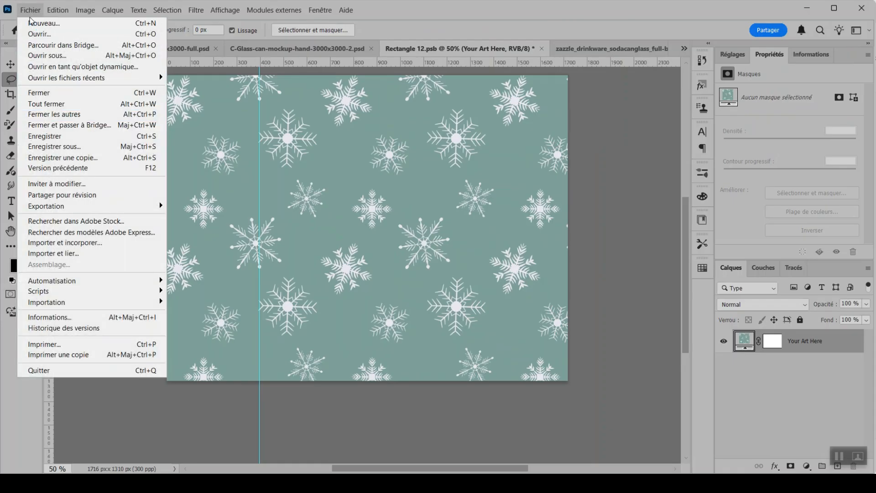
left_click(30, 13)
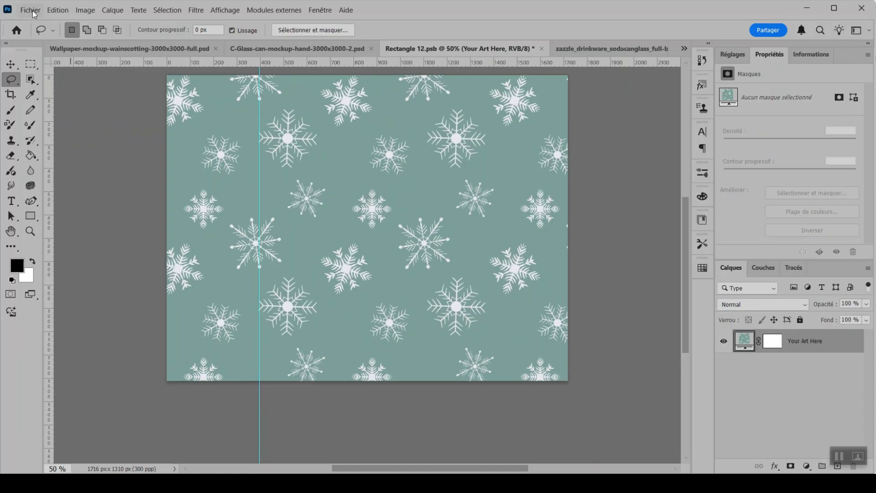
left_click(35, 14)
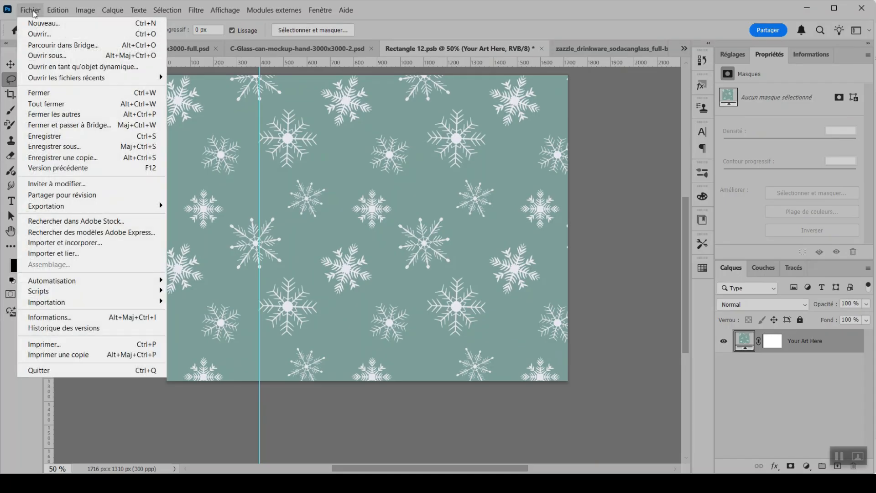
left_click(37, 137)
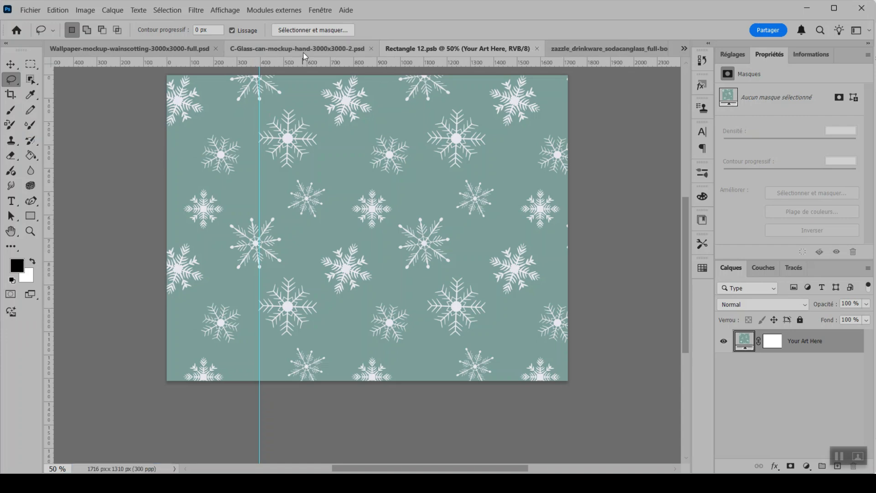
left_click(305, 51)
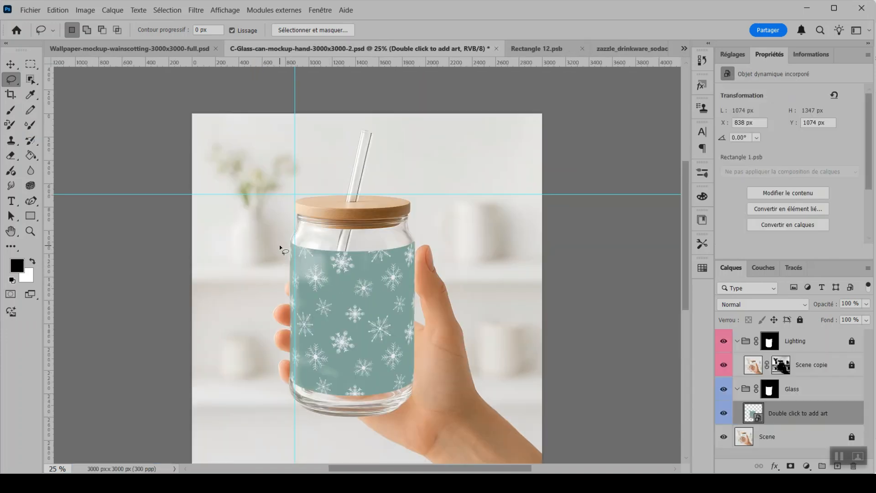